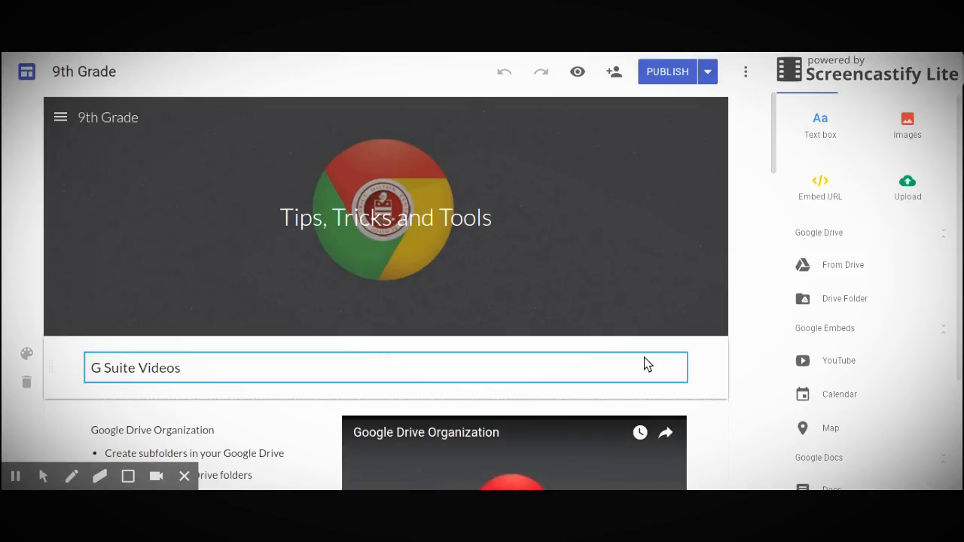
Look through the video sections of the Tips, Tricks and Tools page, from G Suite Videos down to Chrome Bookmarks.
click(736, 389)
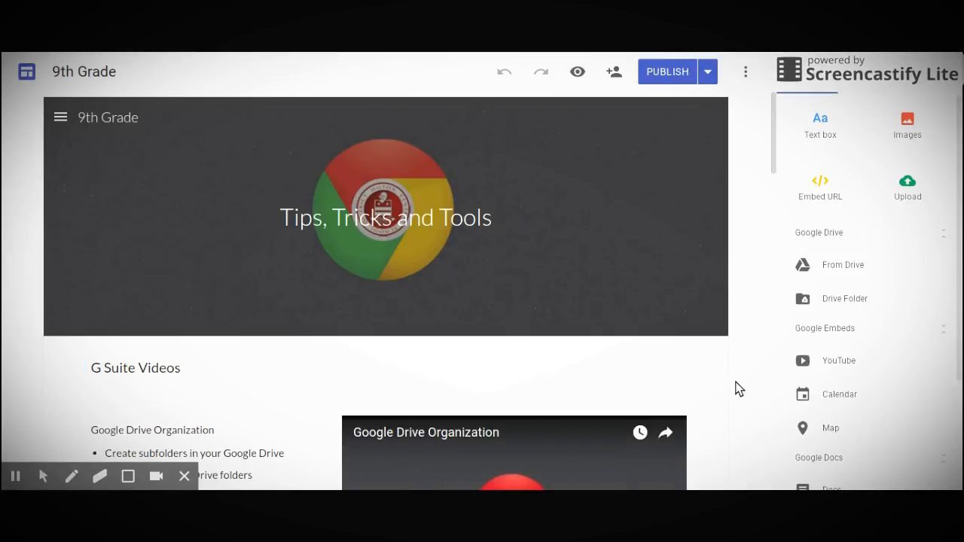
scroll(760, 398, down, 7)
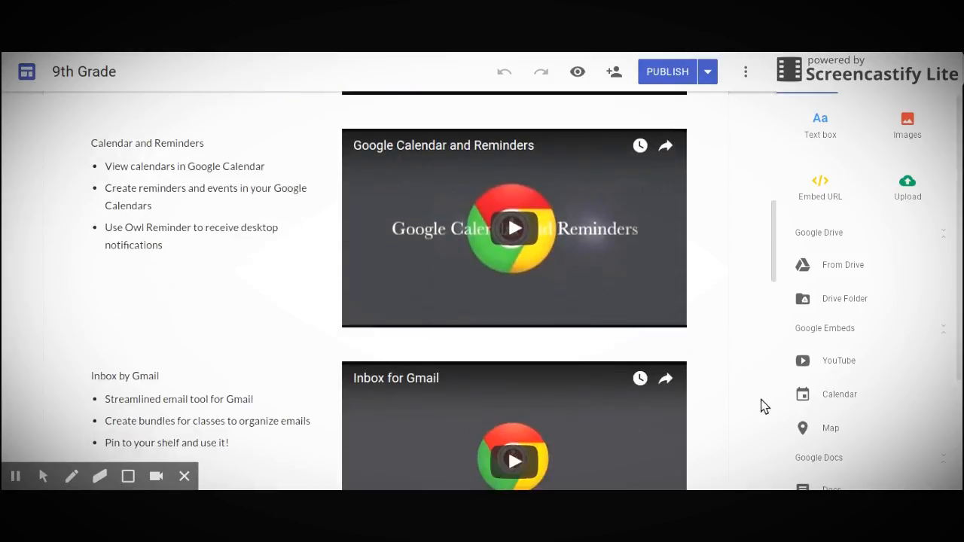
scroll(761, 399, down, 8)
scroll(760, 399, down, 5)
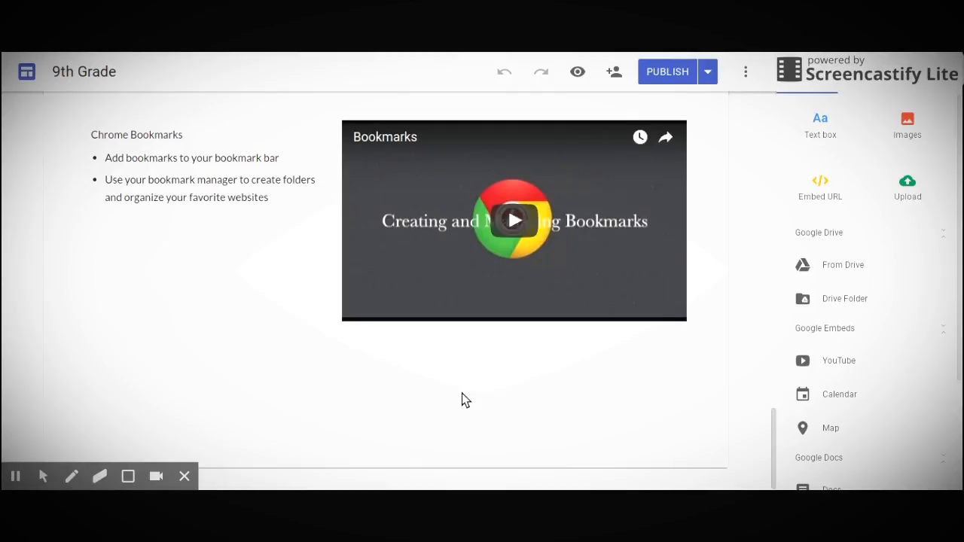
scroll(462, 393, up, 8)
scroll(462, 393, up, 10)
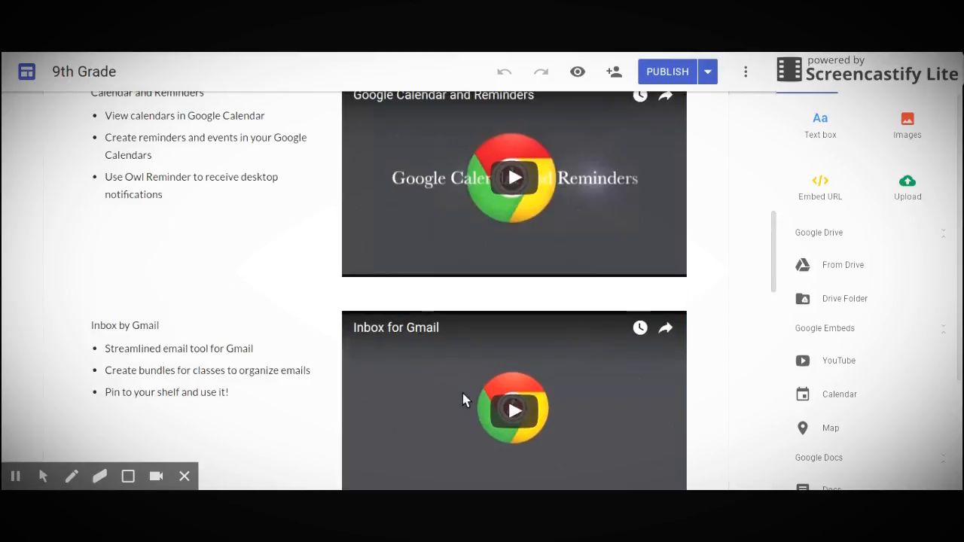
scroll(466, 402, down, 1)
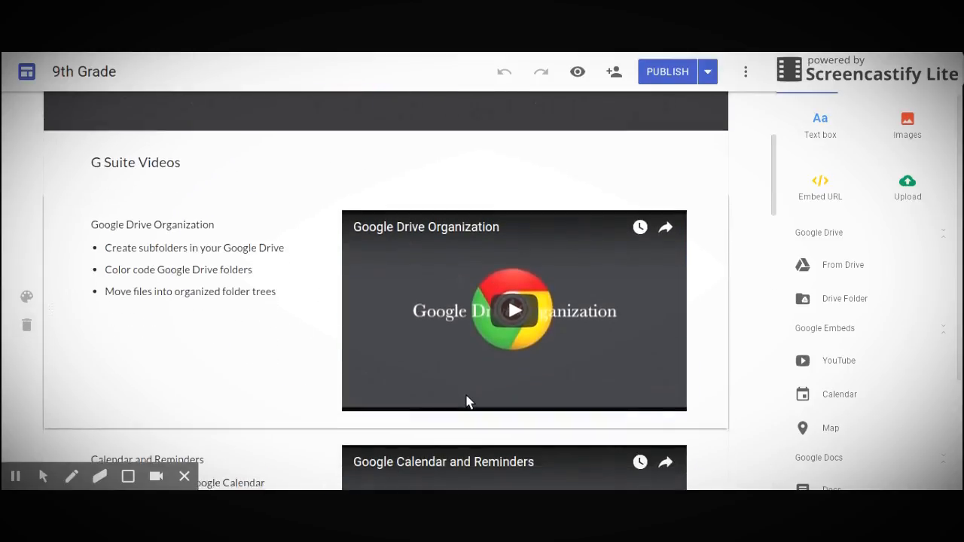
scroll(75, 325, down, 3)
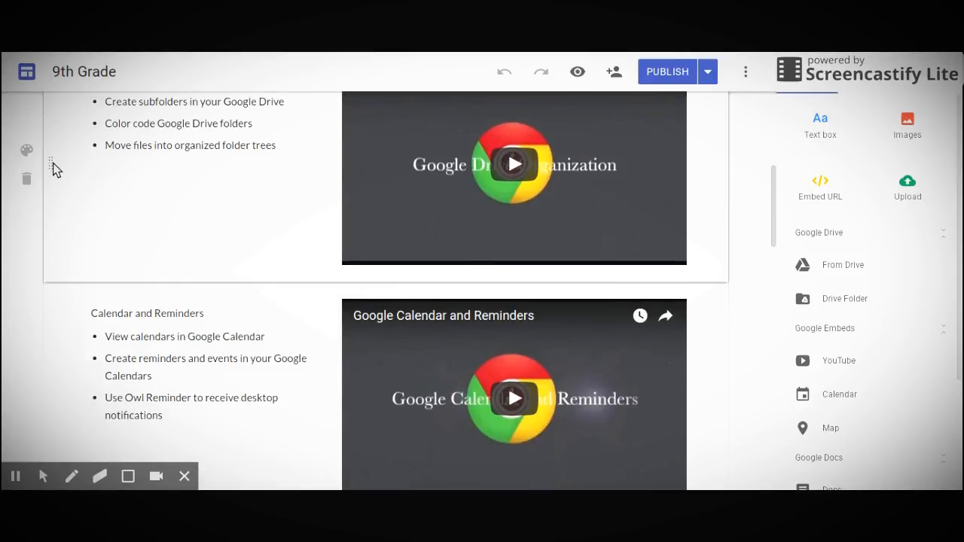
drag(52, 169, 53, 180)
scroll(65, 188, up, 4)
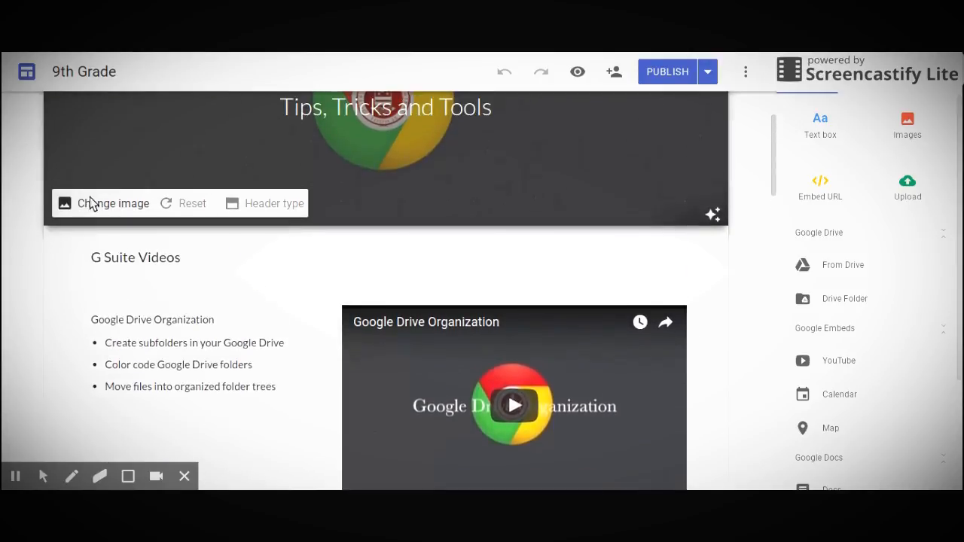
Try the Emphasis 2 style on the Google Drive Organization section and settle on Emphasis 1.
scroll(90, 204, down, 3)
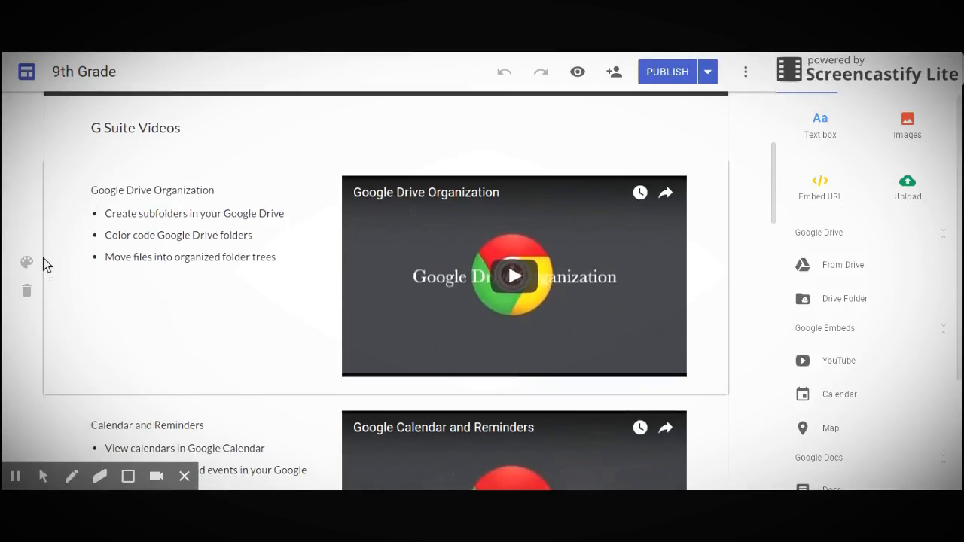
click(28, 263)
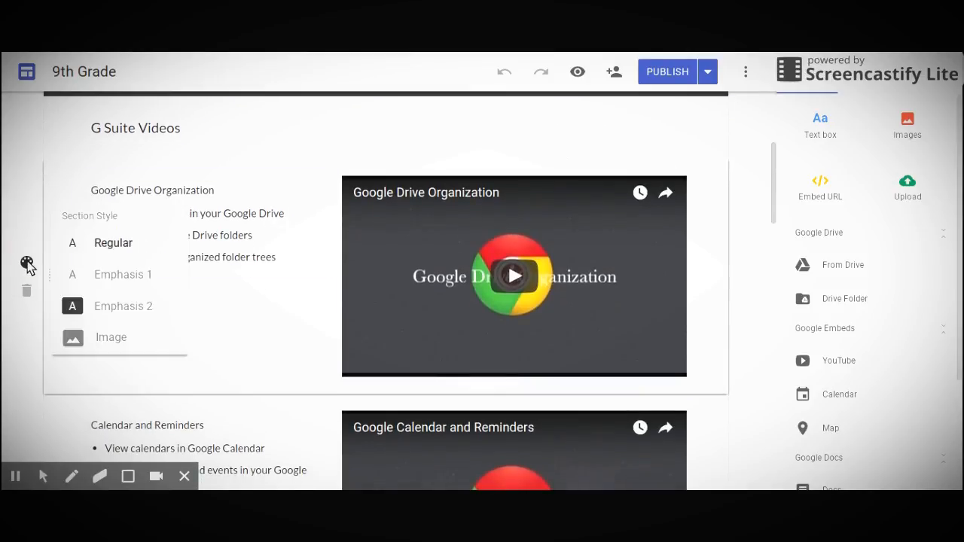
click(137, 279)
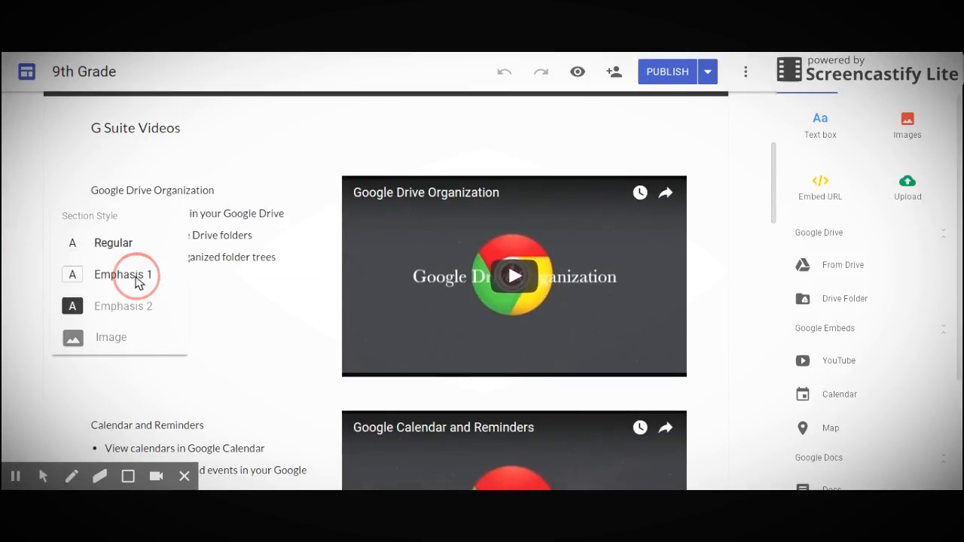
click(137, 309)
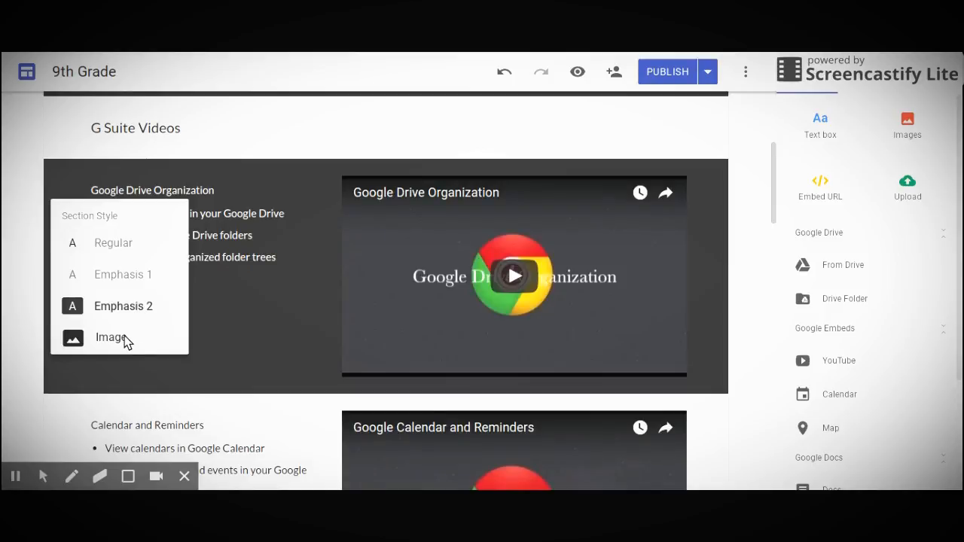
click(131, 277)
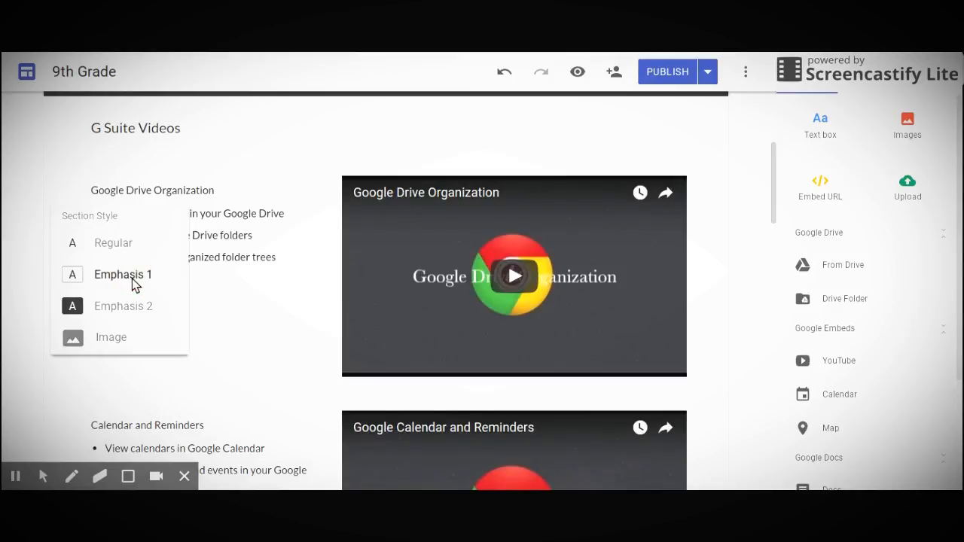
Preview the Inbox by Gmail section in the Emphasis 2 style and set its final section style to Emphasis 1.
scroll(137, 290, down, 3)
scroll(146, 296, down, 1)
click(66, 388)
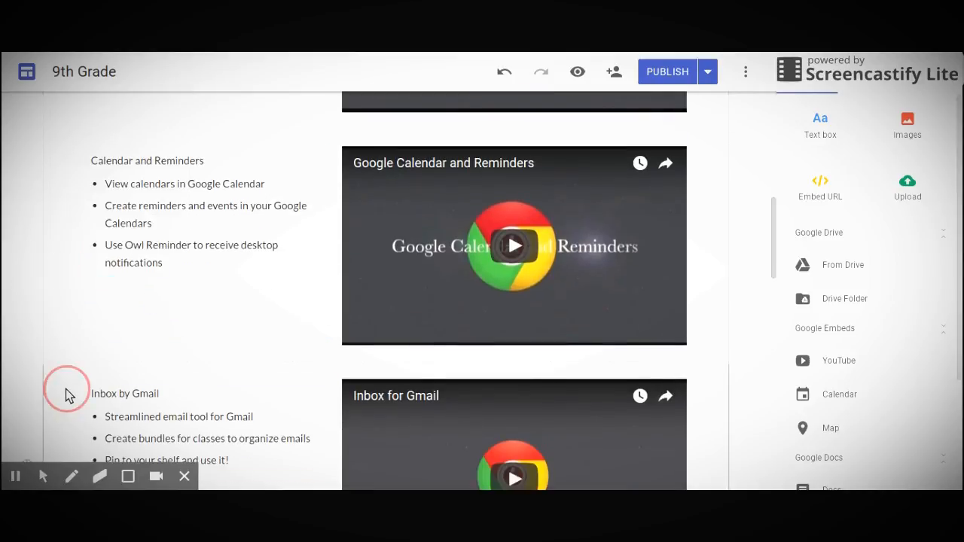
scroll(65, 388, down, 2)
click(26, 382)
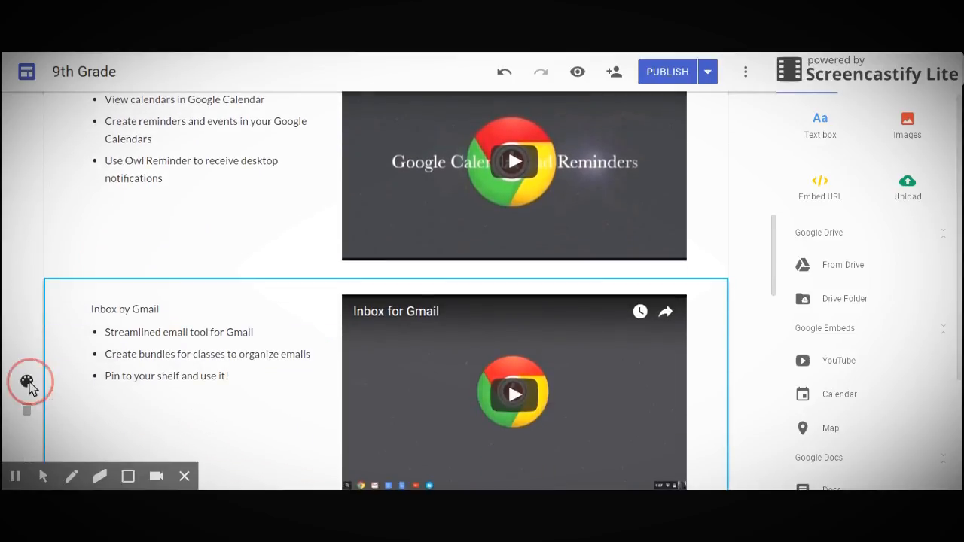
scroll(76, 376, down, 1)
click(118, 367)
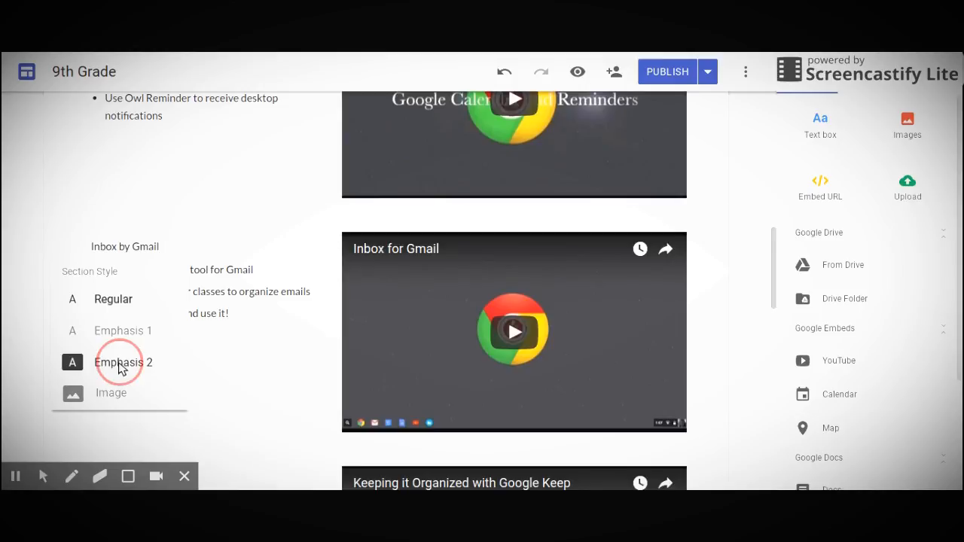
scroll(118, 311, up, 6)
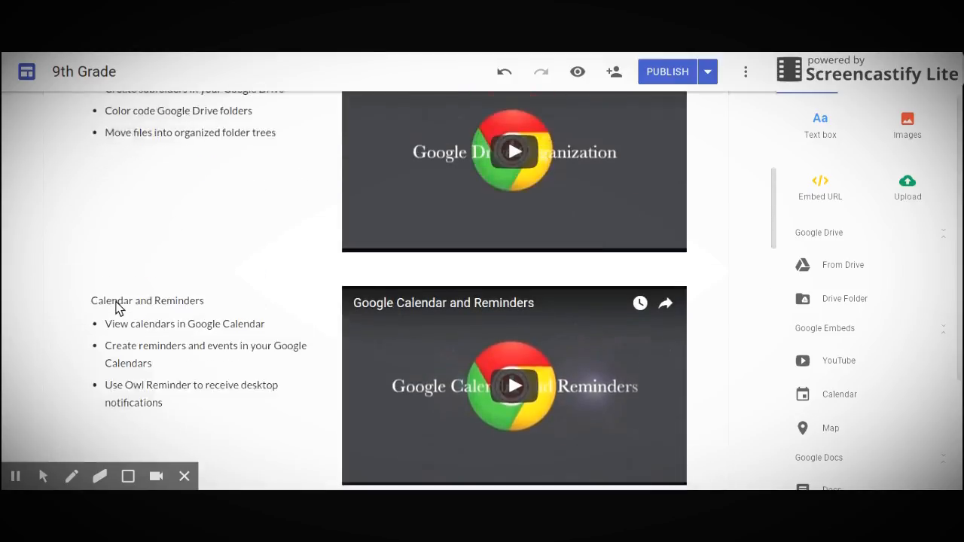
scroll(126, 308, down, 7)
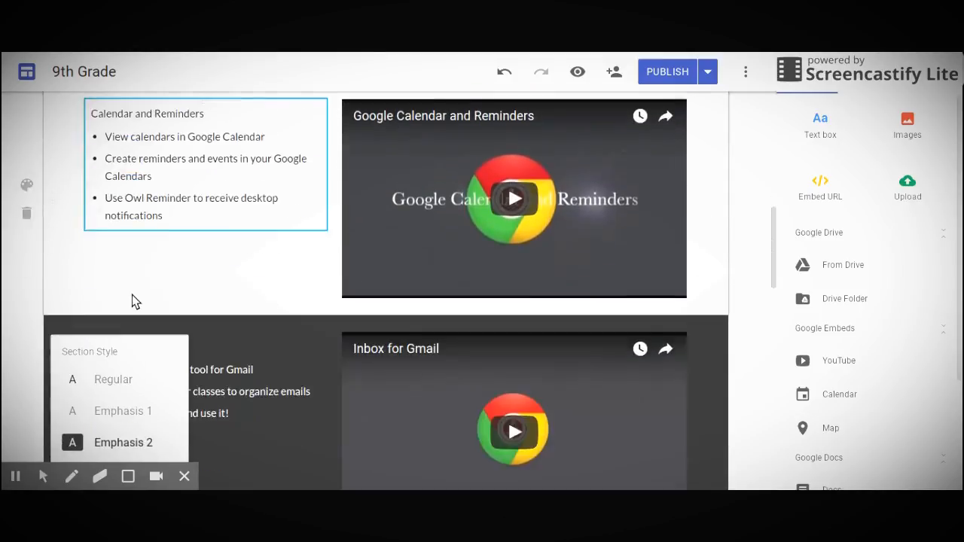
scroll(168, 329, down, 3)
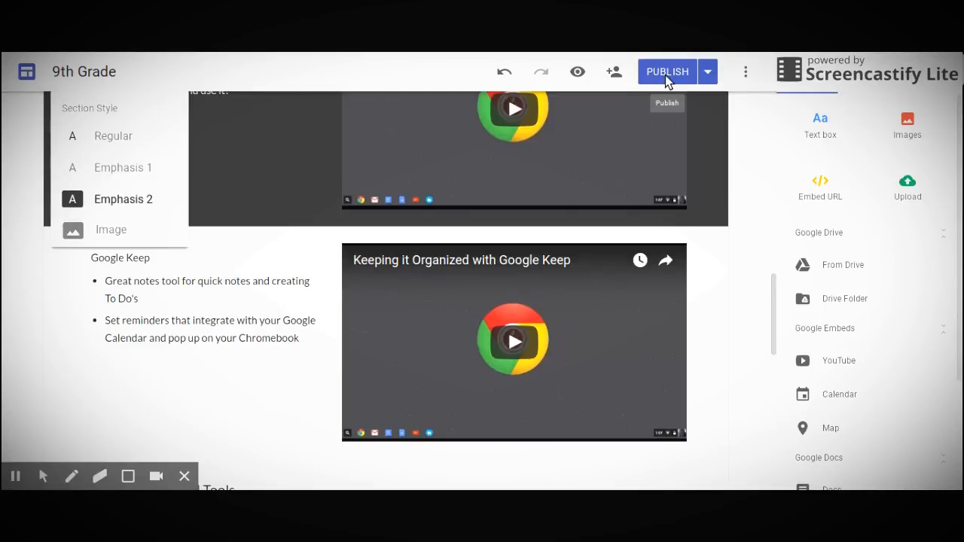
click(99, 172)
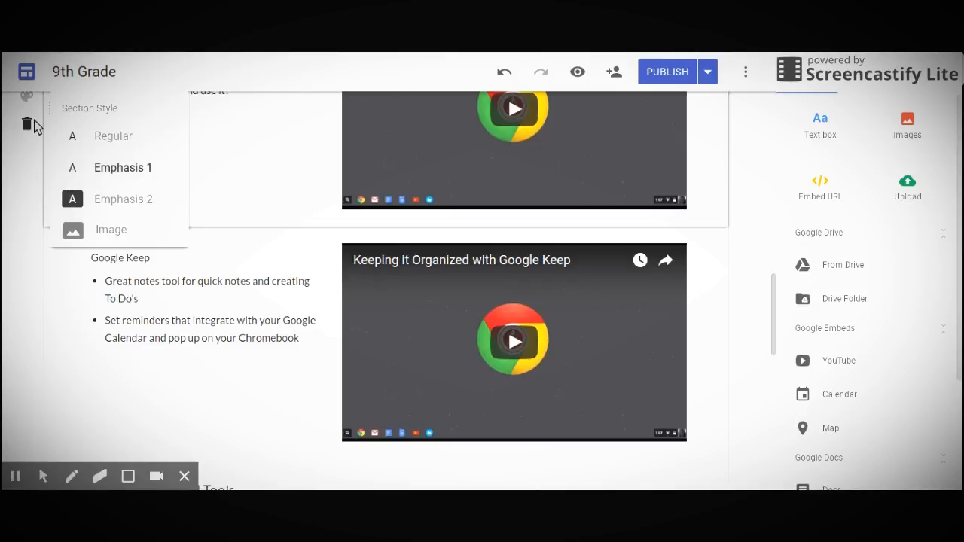
Set the section style of the Doc Hub and Google Classroom section to Emphasis 1.
click(90, 362)
scroll(91, 378, down, 3)
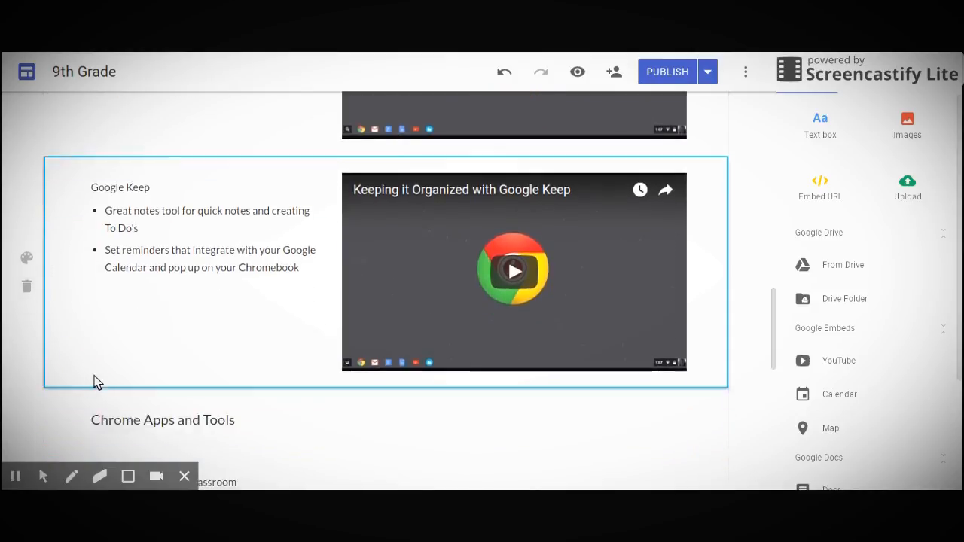
scroll(96, 383, down, 2)
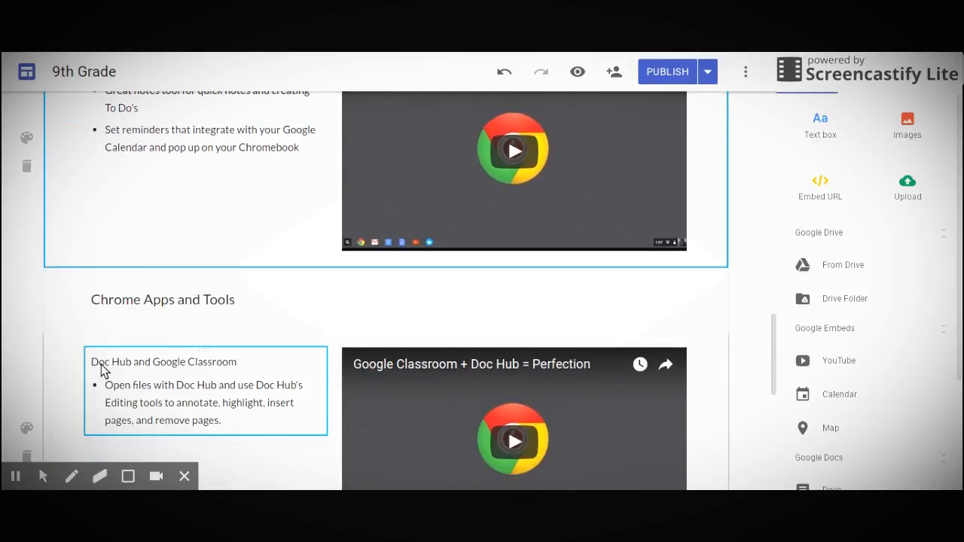
click(60, 352)
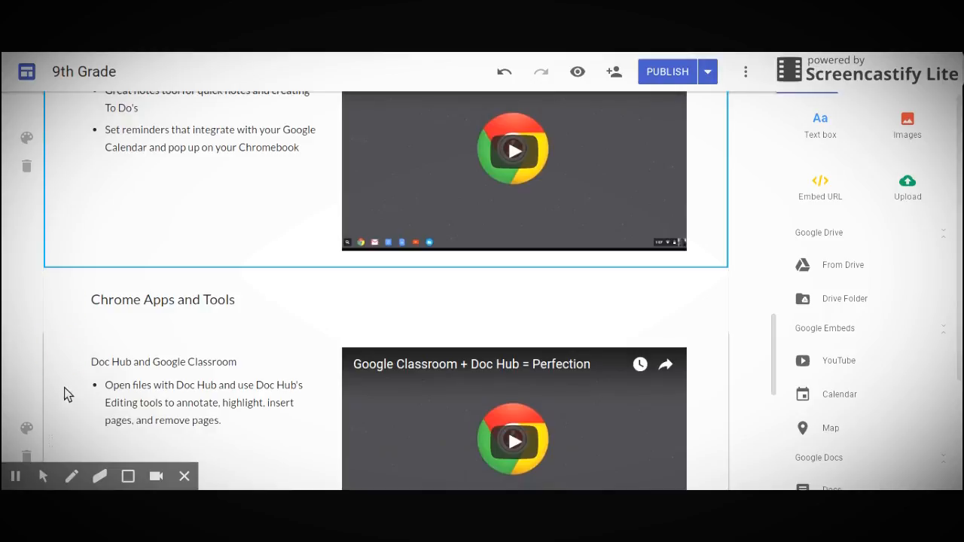
scroll(66, 399, down, 3)
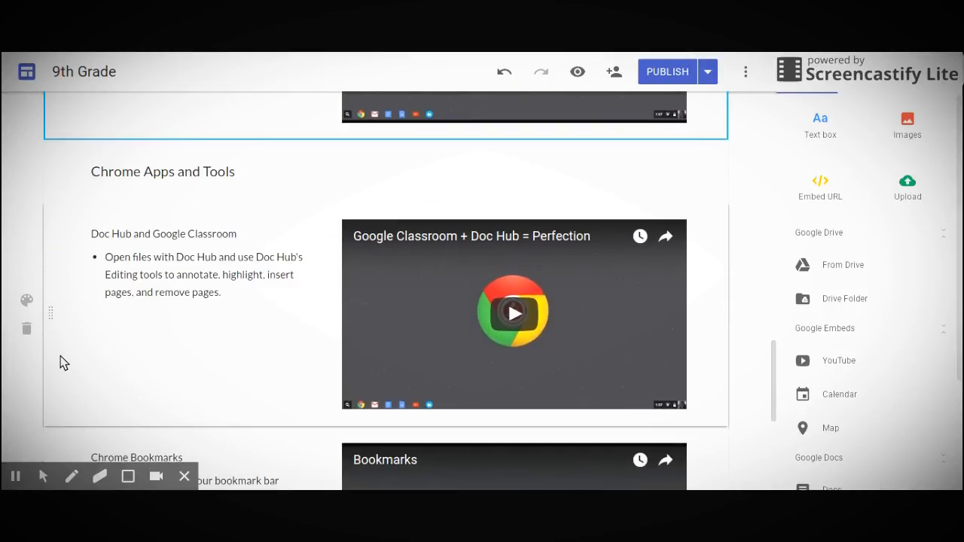
click(27, 301)
click(98, 315)
Publish the site with the changed section styles and return to the page header.
scroll(216, 347, down, 6)
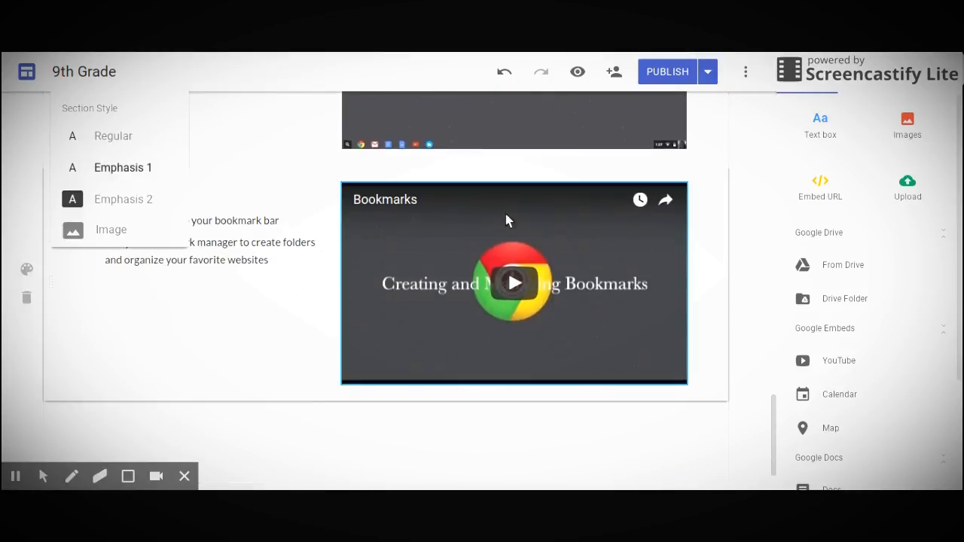
click(684, 72)
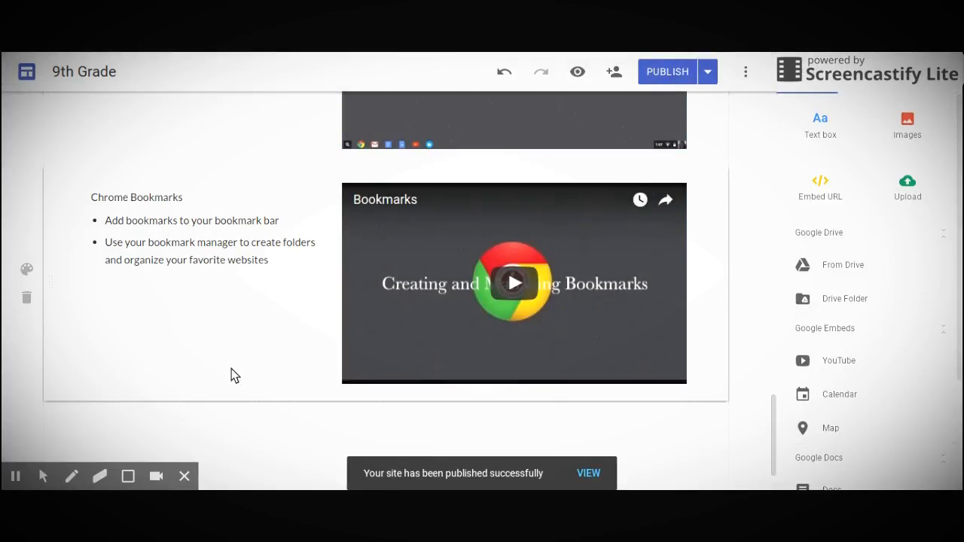
scroll(236, 375, down, 10)
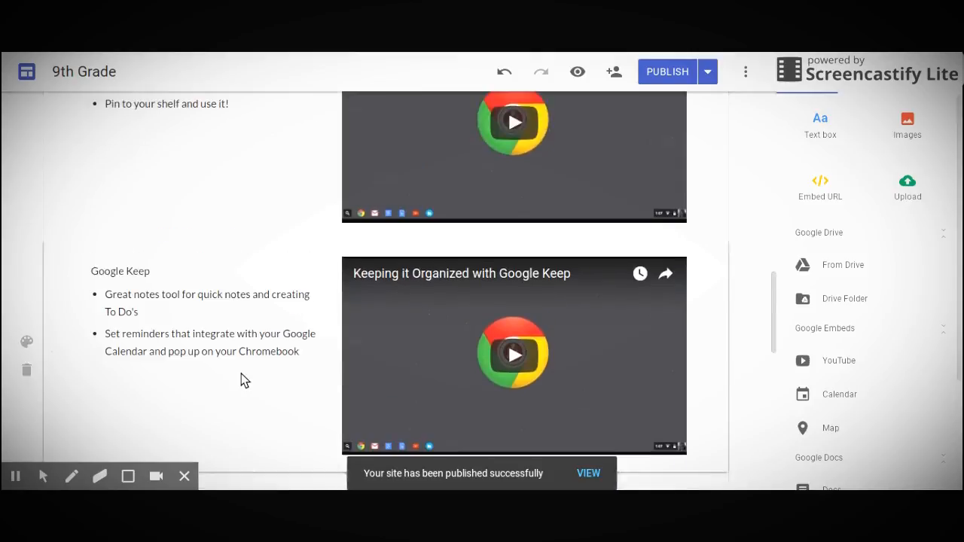
scroll(281, 344, up, 6)
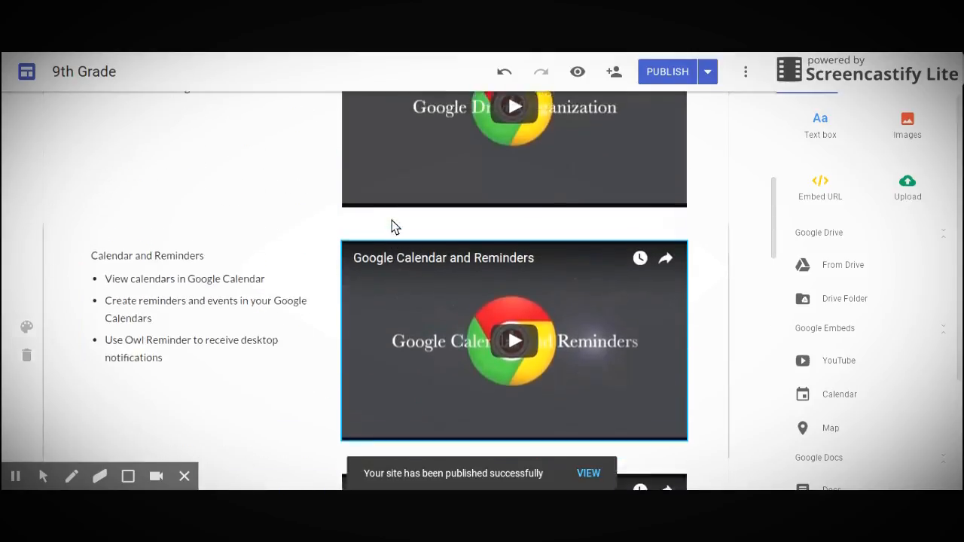
scroll(397, 228, up, 8)
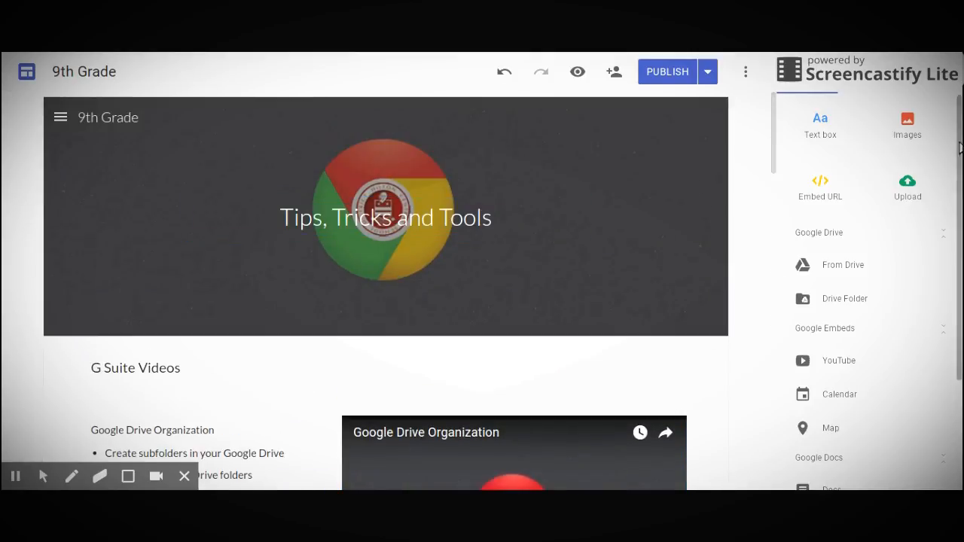
Add a new page named New to the site's list of pages.
click(868, 87)
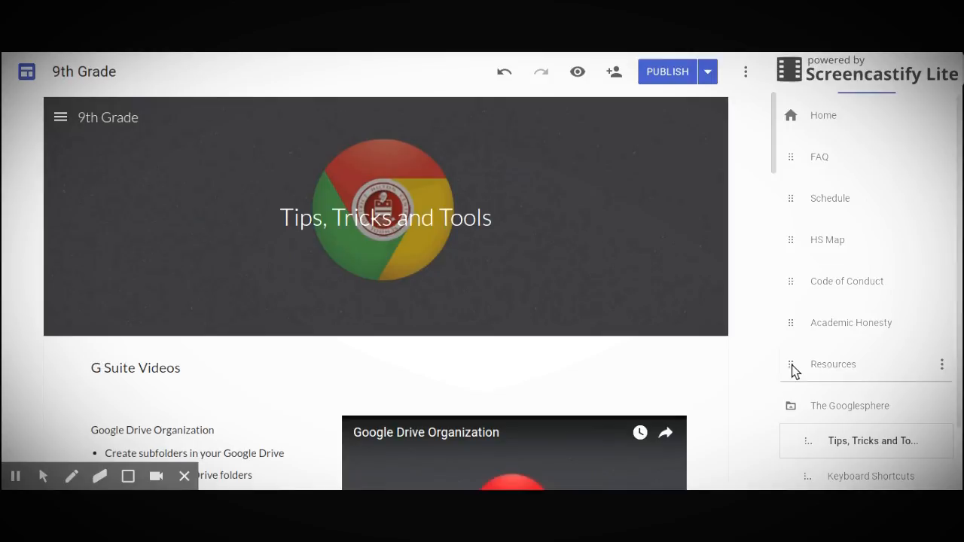
drag(792, 369, 791, 366)
scroll(847, 374, down, 1)
scroll(847, 374, down, 1)
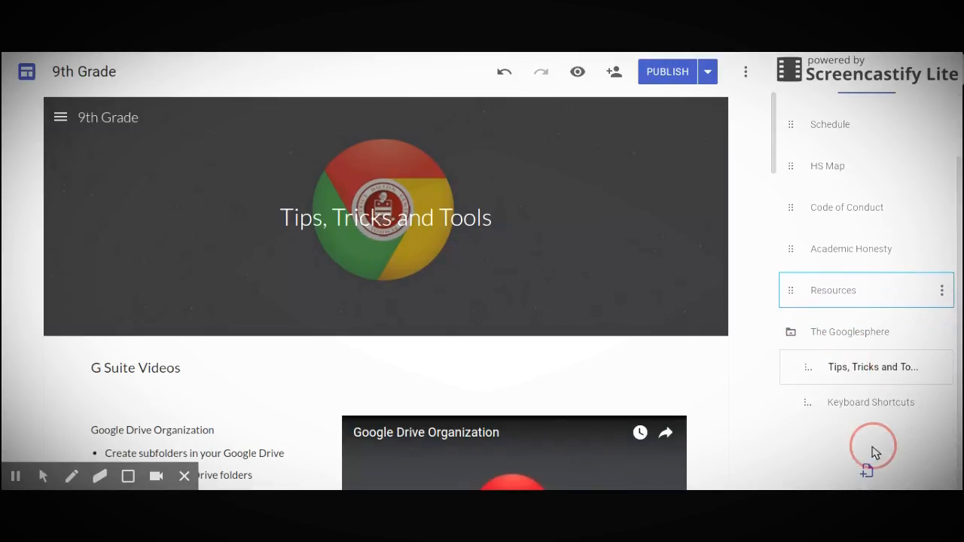
click(866, 471)
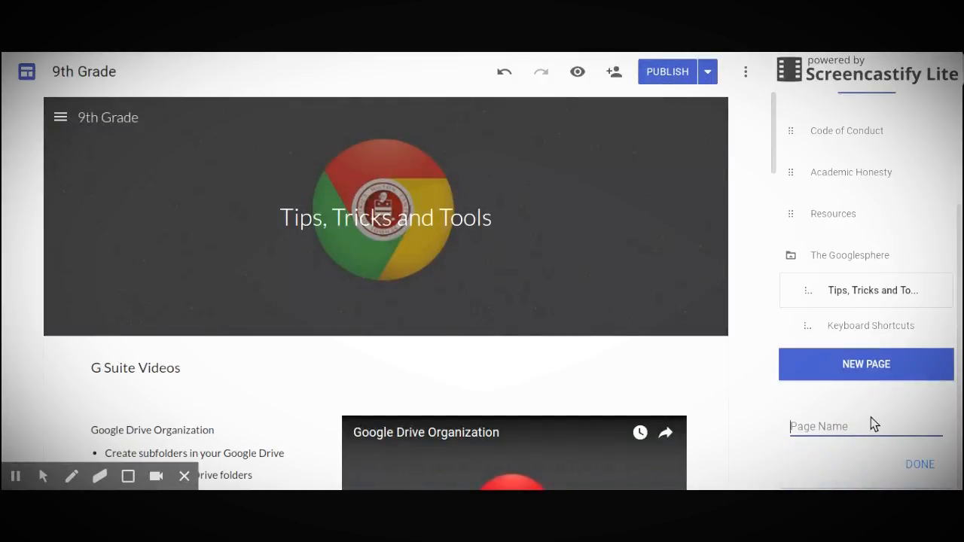
text(New)
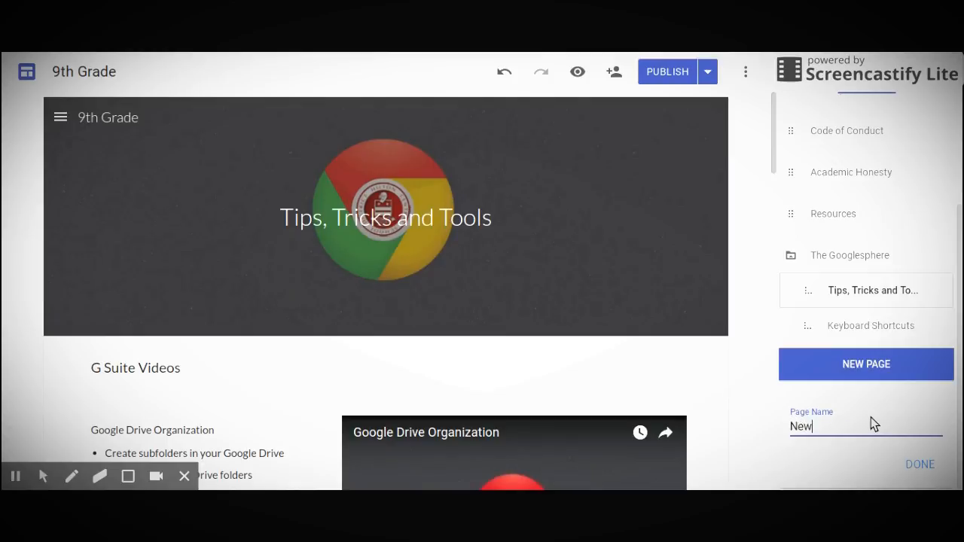
click(924, 466)
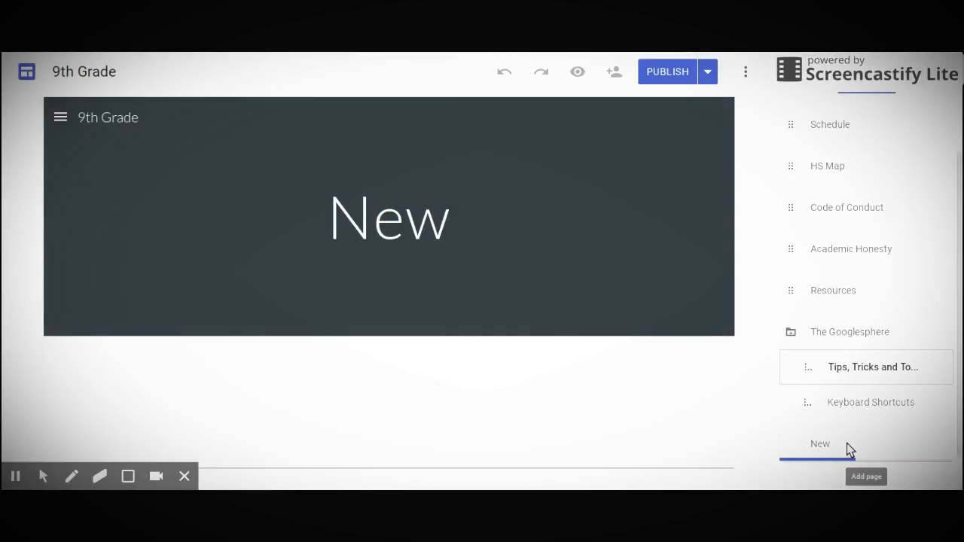
Open the site's navigation menu on the New page to view its list of pages.
mouse_move(486, 301)
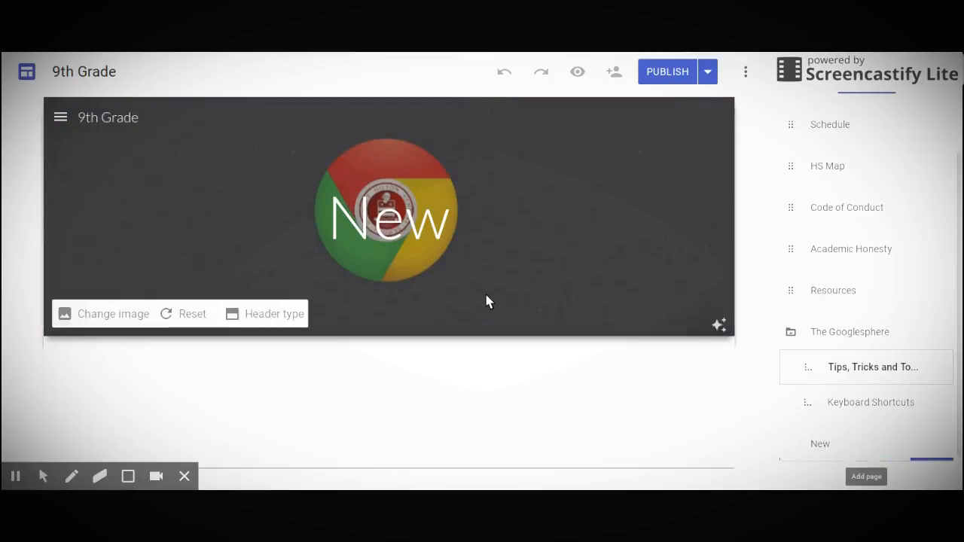
click(60, 117)
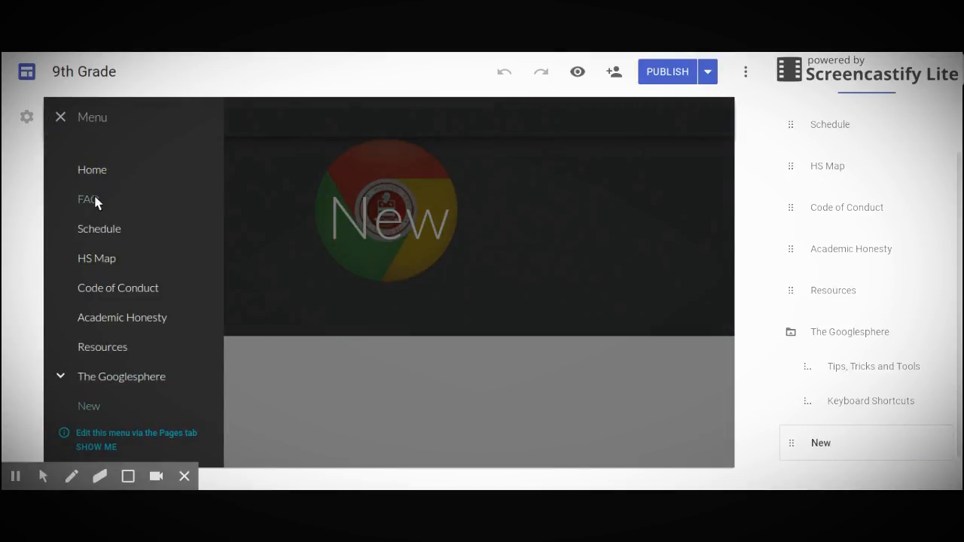
Close the navigation menu and nest the New page under The Googlesphere, between Tips, Tricks and Tools and Keyboard Shortcuts.
click(53, 122)
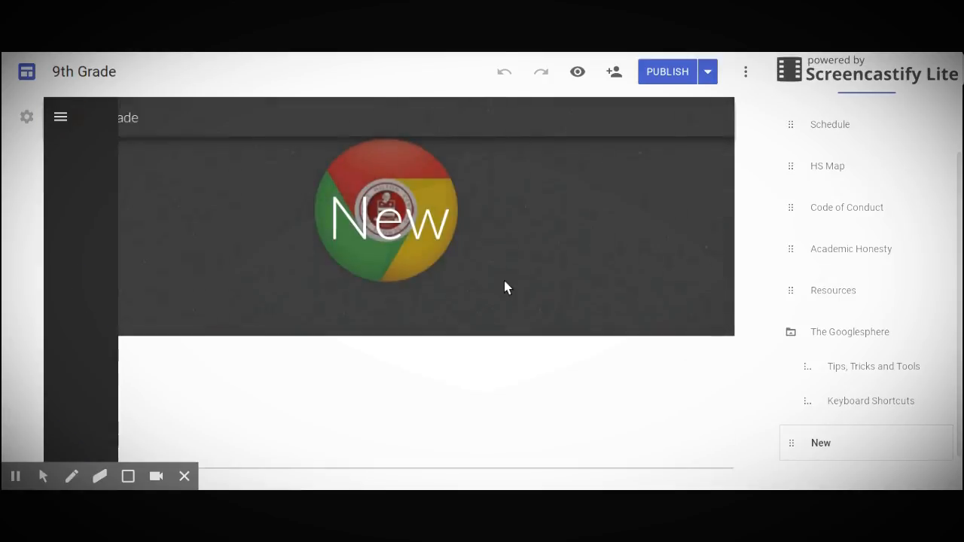
drag(792, 448, 799, 444)
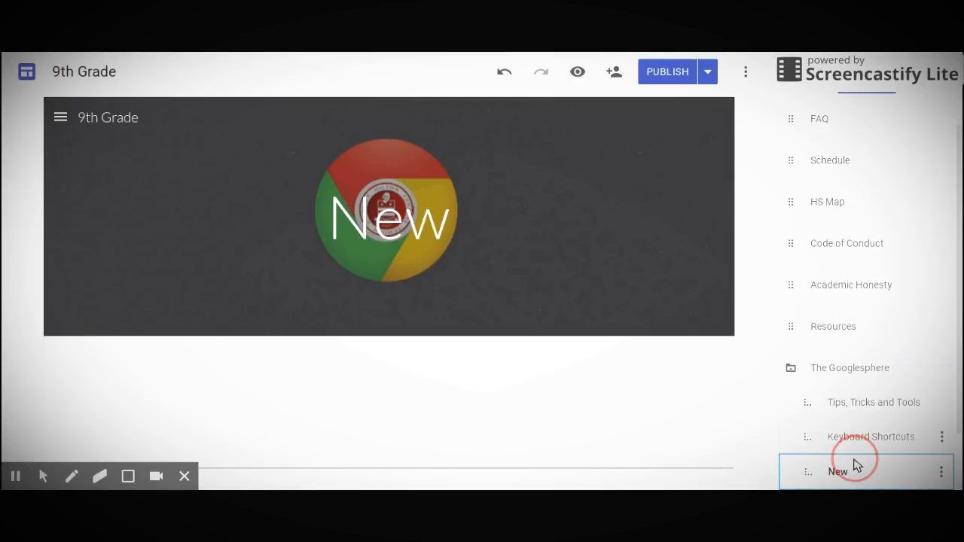
drag(813, 477, 813, 472)
Remove the New page from the site.
scroll(914, 443, down, 1)
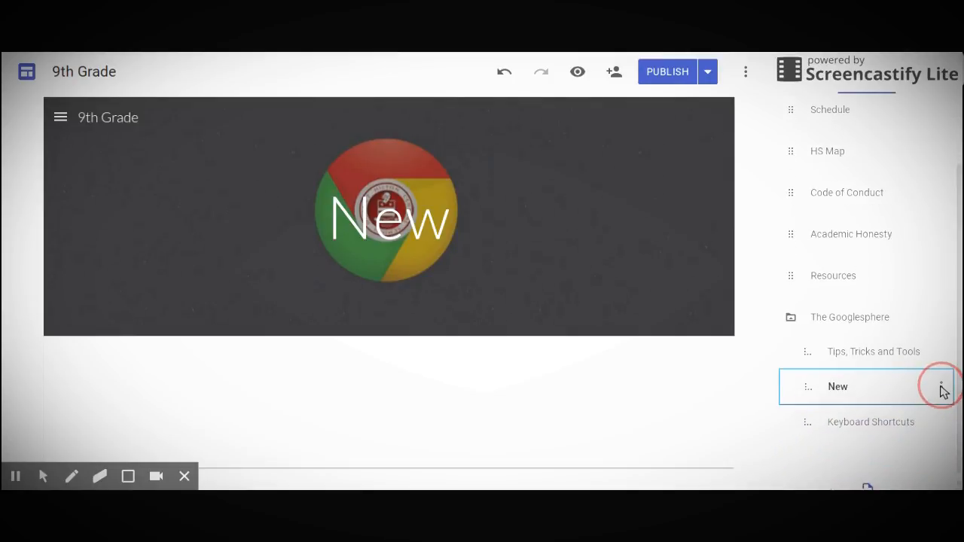
click(941, 387)
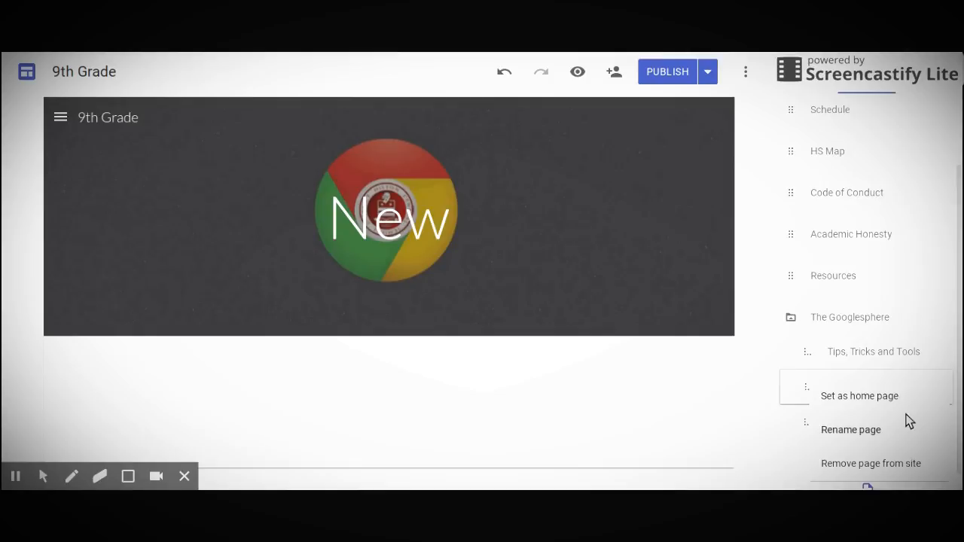
click(877, 464)
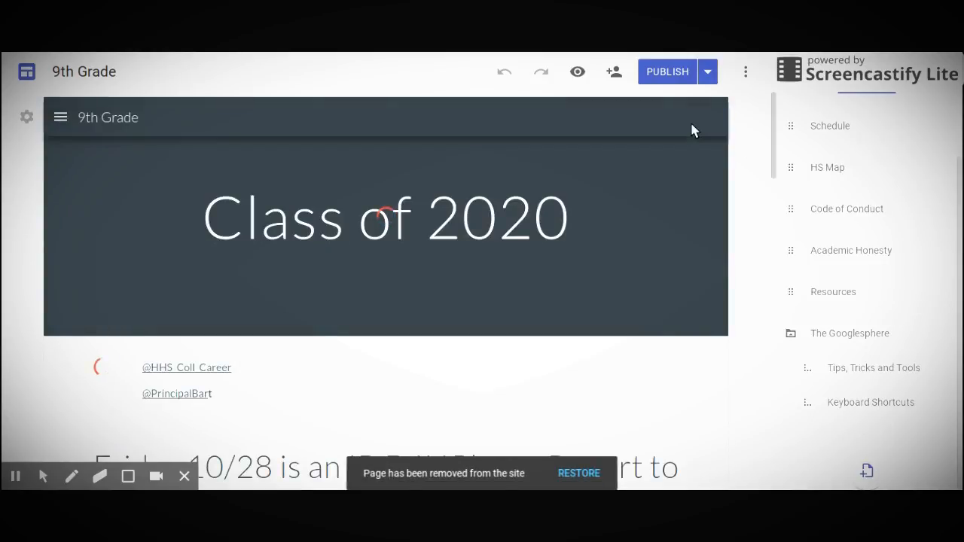
Switch the site's navigation mode to Top navigation and back to Side navigation from the home page header.
scroll(501, 307, down, 2)
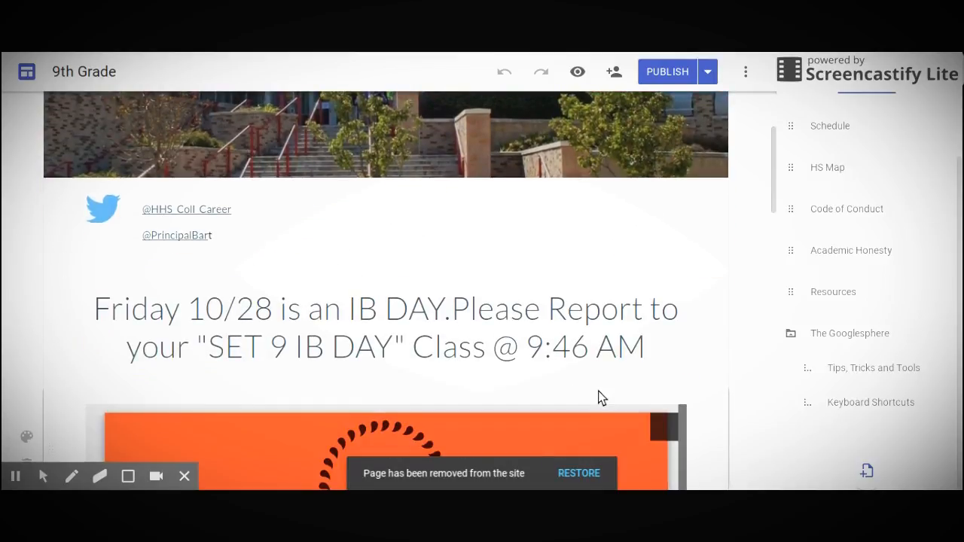
scroll(715, 422, down, 5)
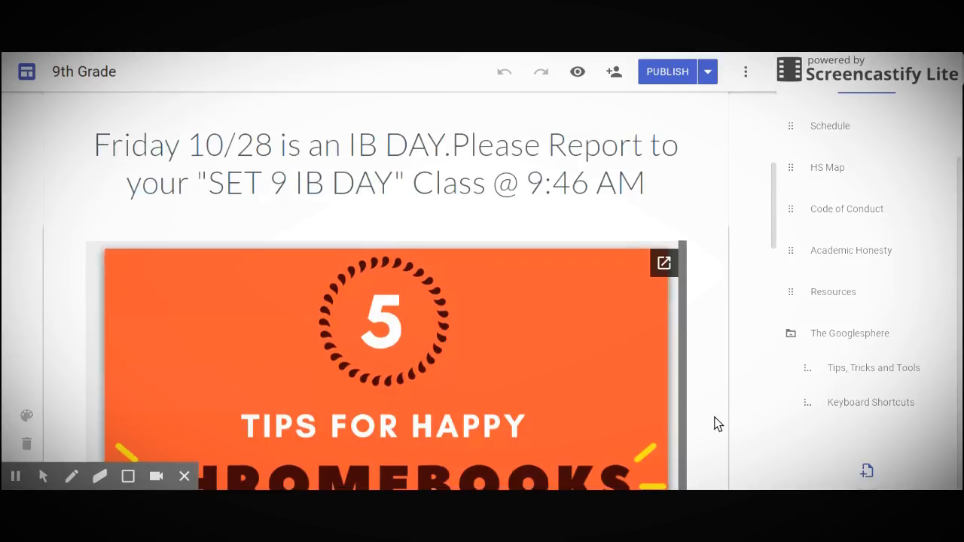
scroll(766, 448, down, 11)
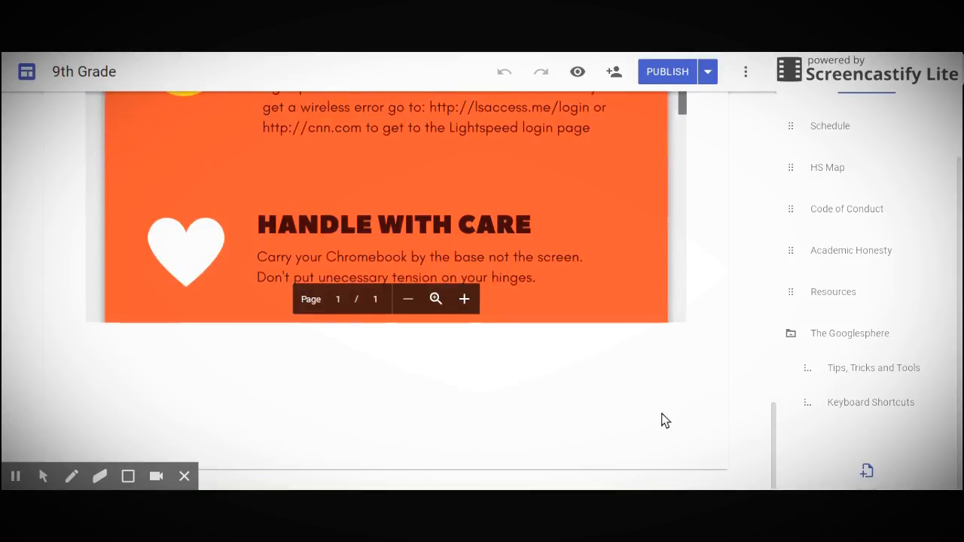
scroll(686, 399, up, 17)
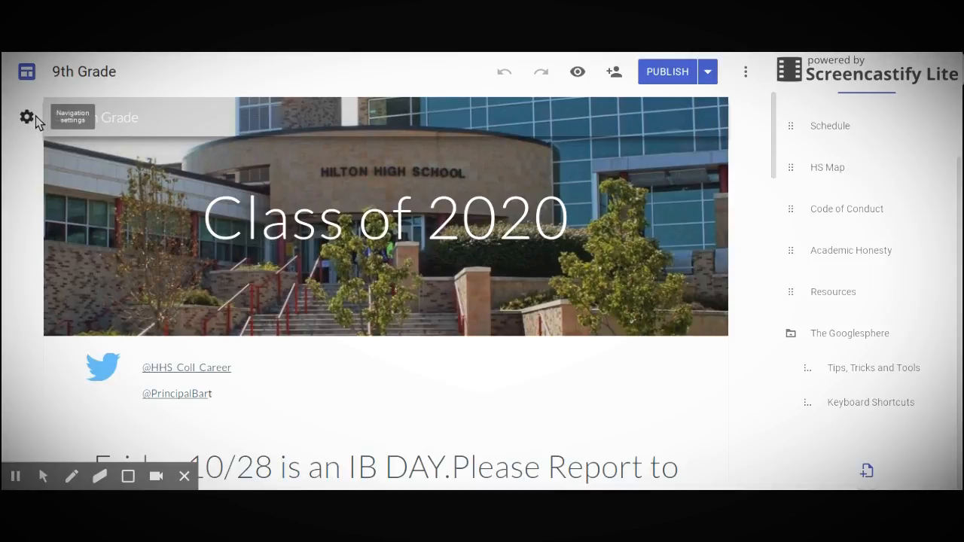
click(34, 119)
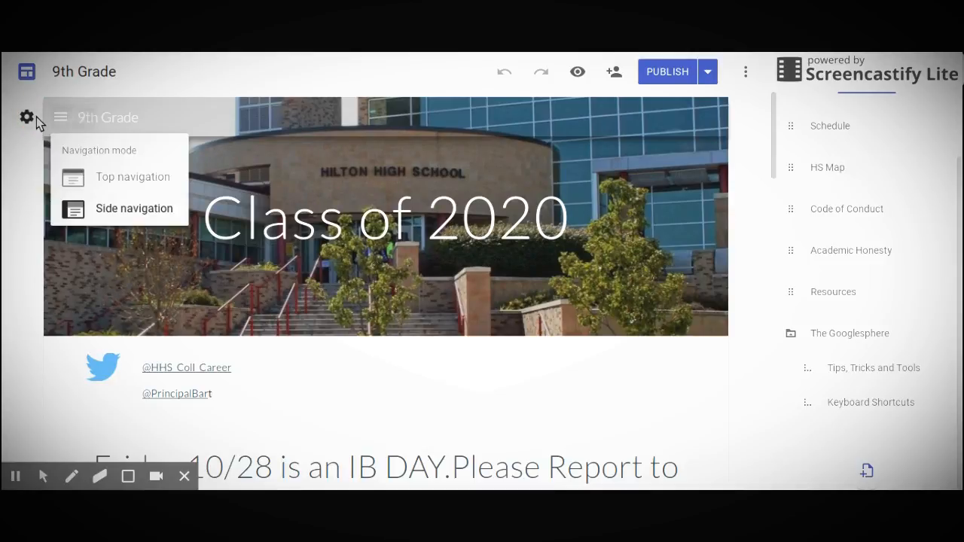
click(132, 178)
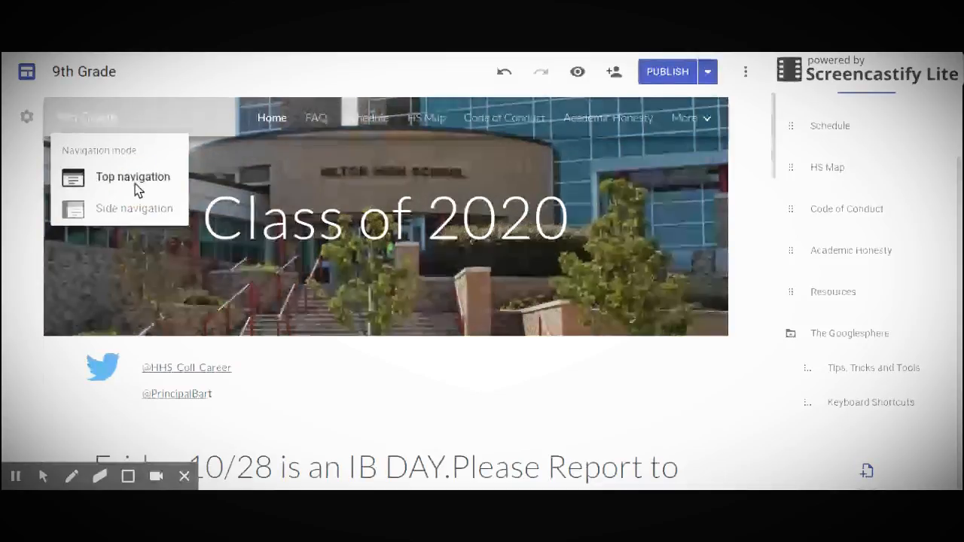
click(137, 208)
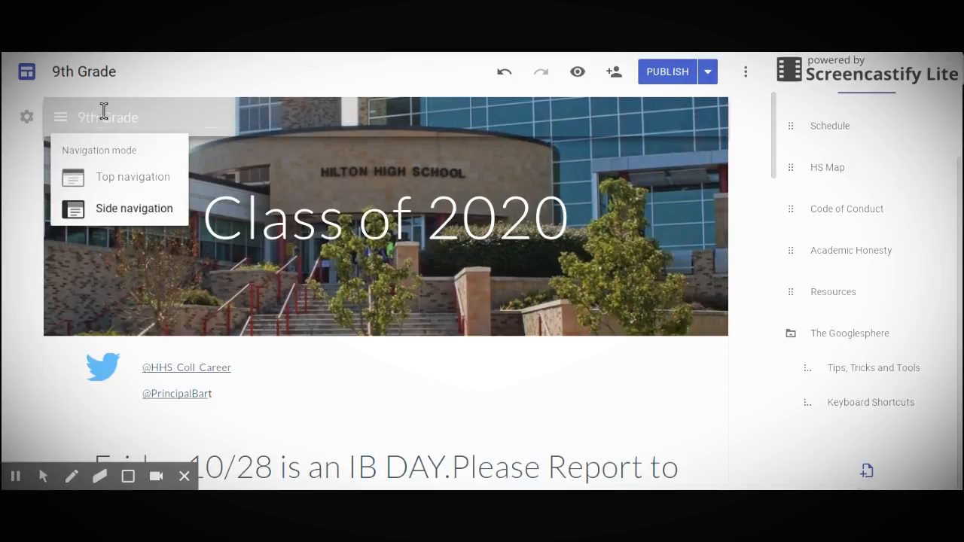
click(157, 84)
Open the side navigation menu on the home page to view its list of pages, and close it again.
click(62, 118)
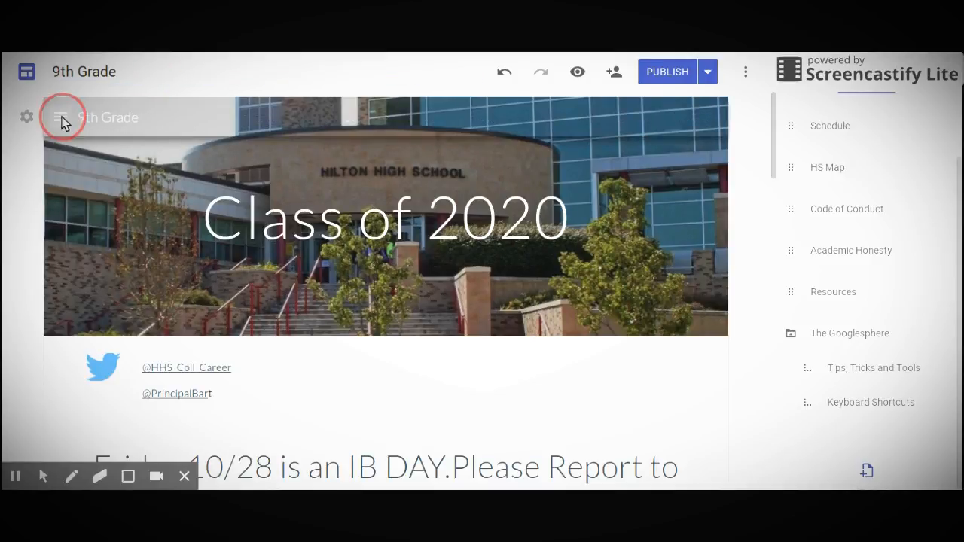
click(60, 118)
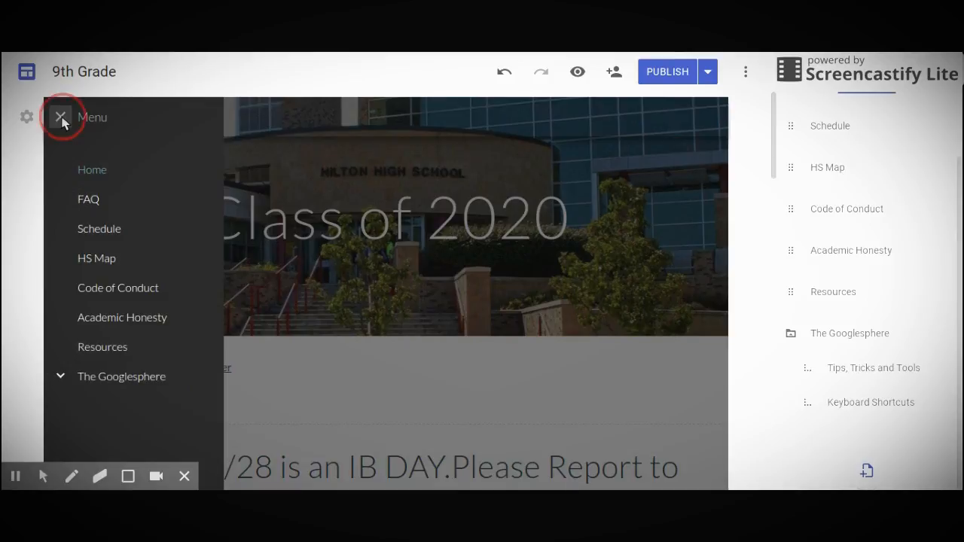
click(61, 119)
click(26, 193)
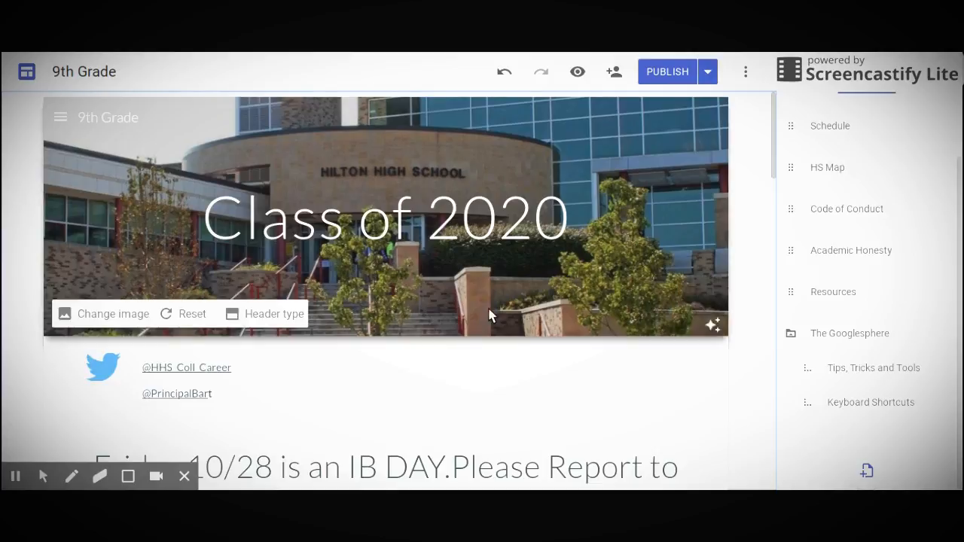
scroll(695, 302, down, 3)
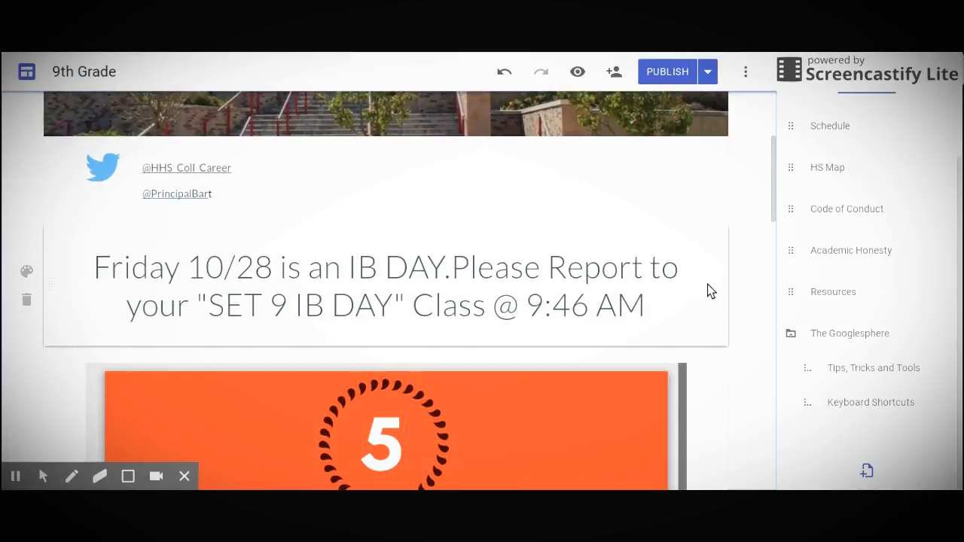
scroll(708, 290, down, 2)
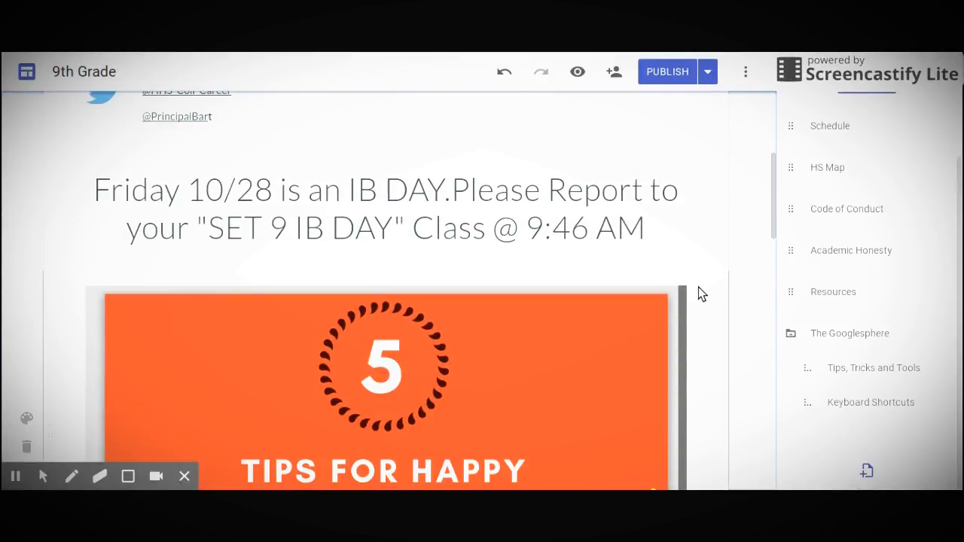
scroll(701, 283, up, 3)
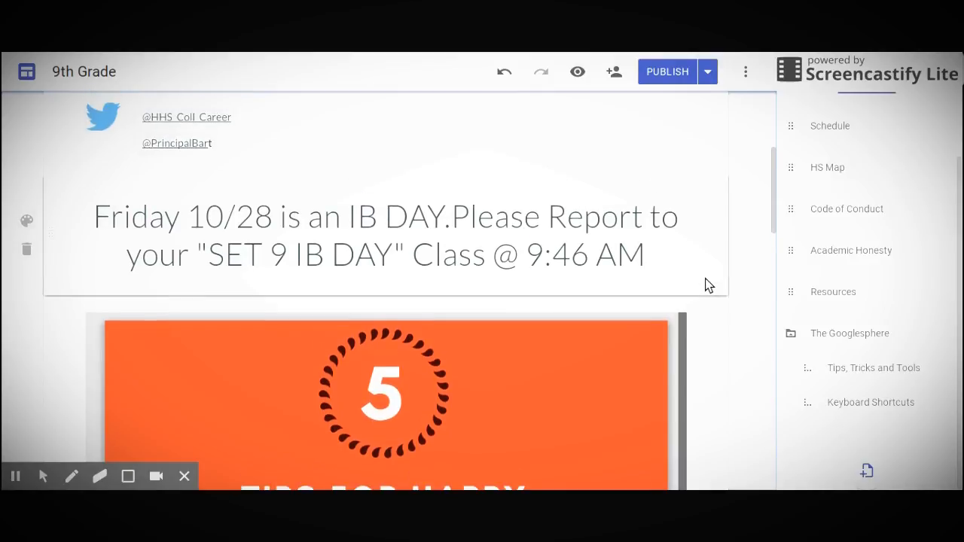
scroll(708, 285, up, 1)
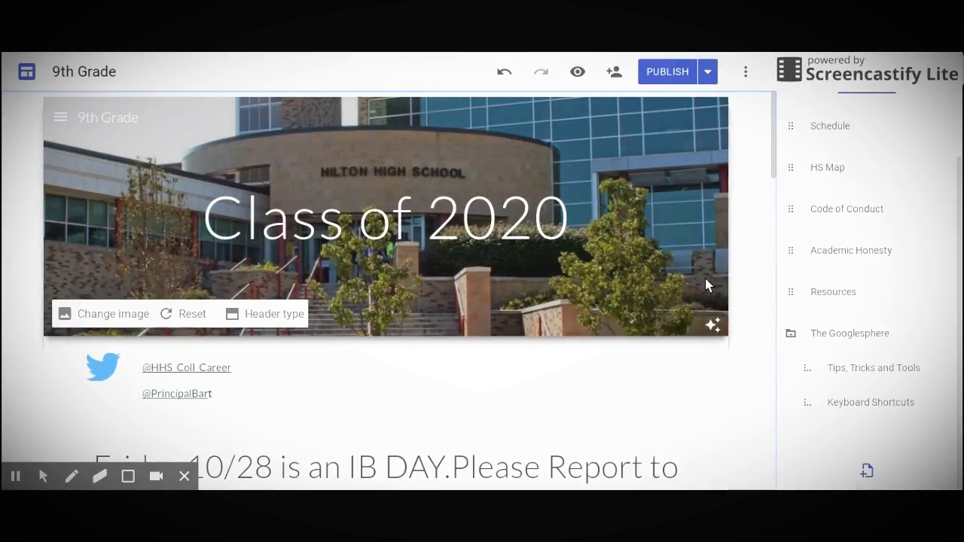